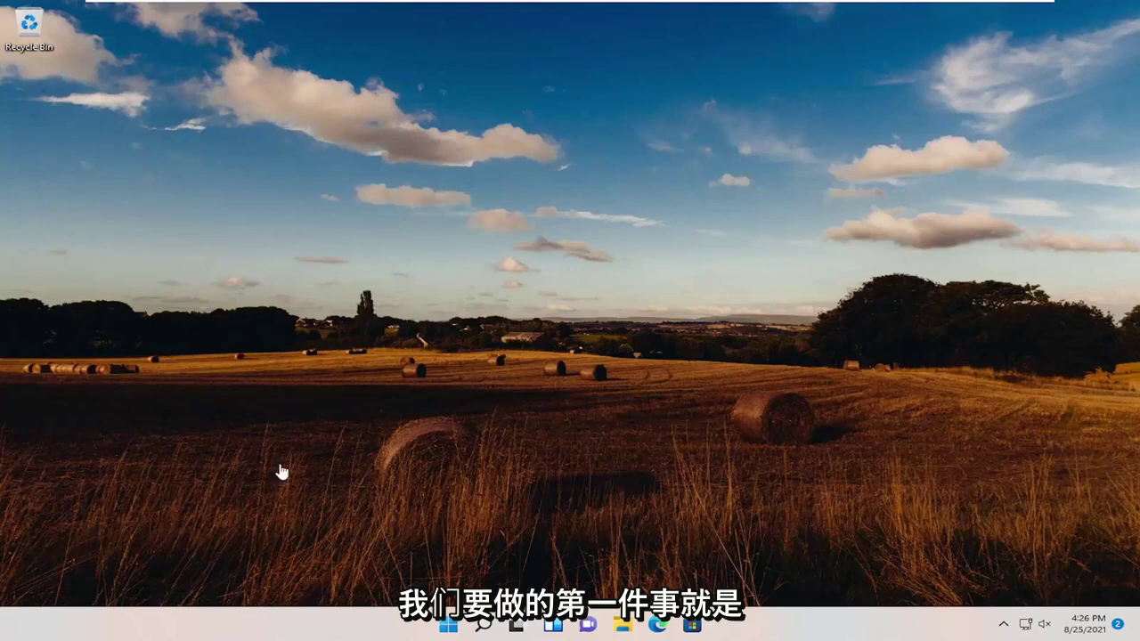
Step: Find Troubleshoot settings through system search, run the Windows Update troubleshooter from the other troubleshooters, and close it when it finishes
{"action": "left_click", "coordinate": [475, 627]}
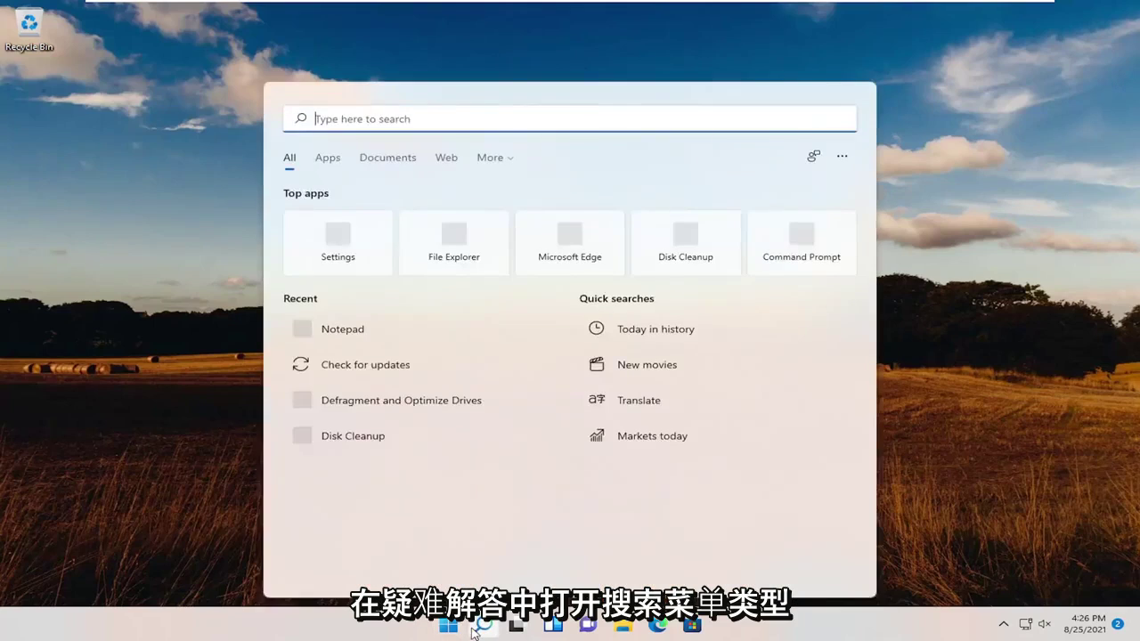
{"action": "type", "text": "troubleshoot"}
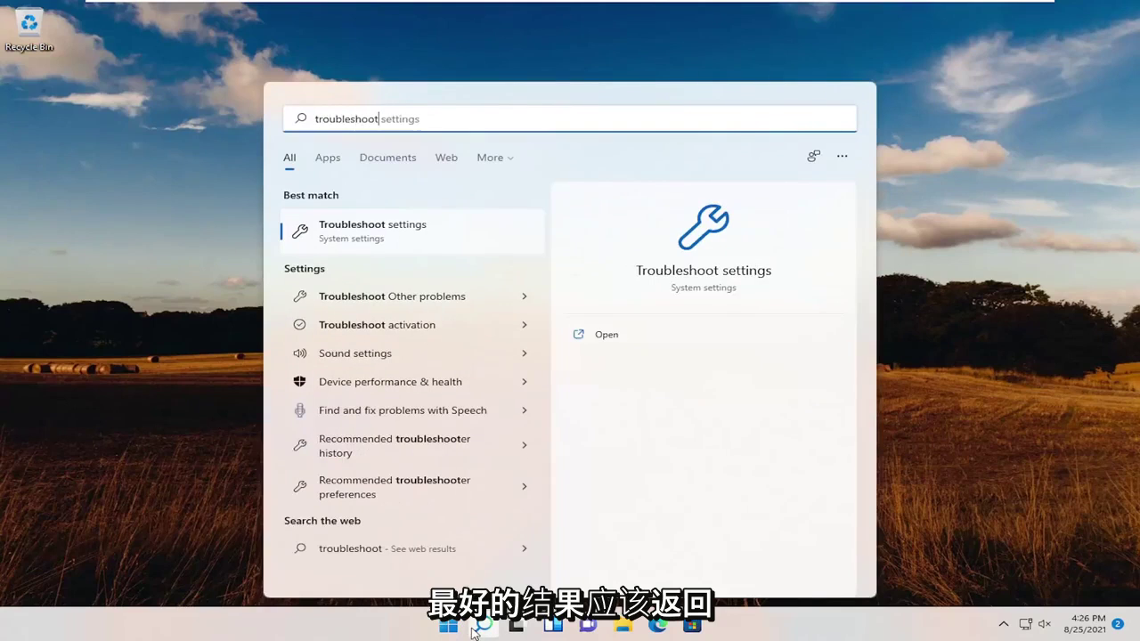
{"action": "left_click", "coordinate": [367, 230]}
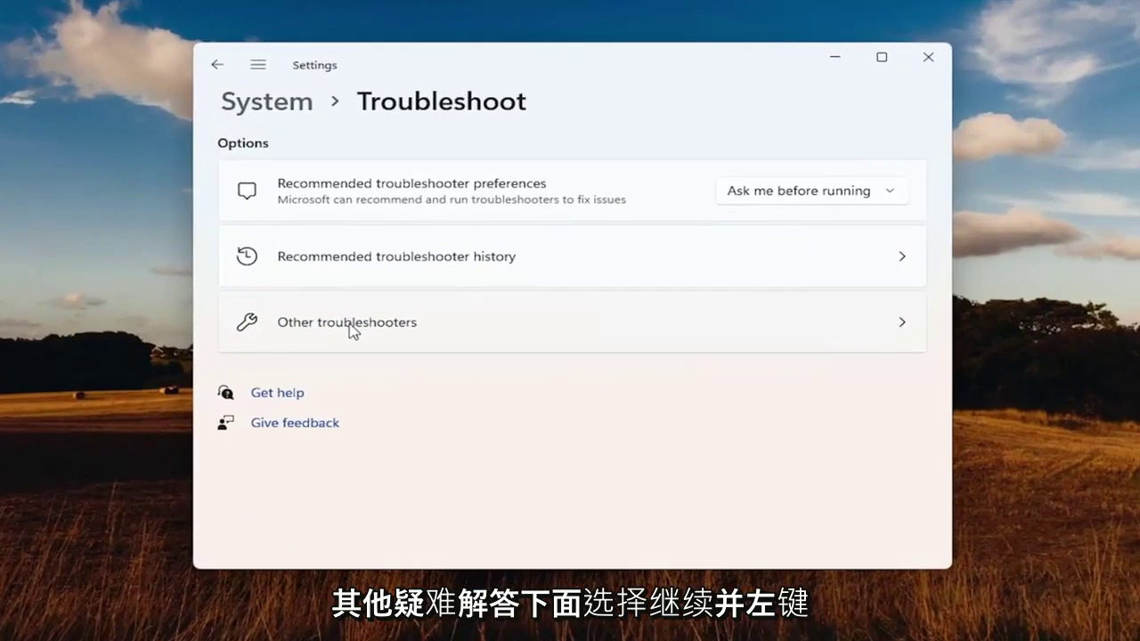
{"action": "left_click", "coordinate": [352, 327]}
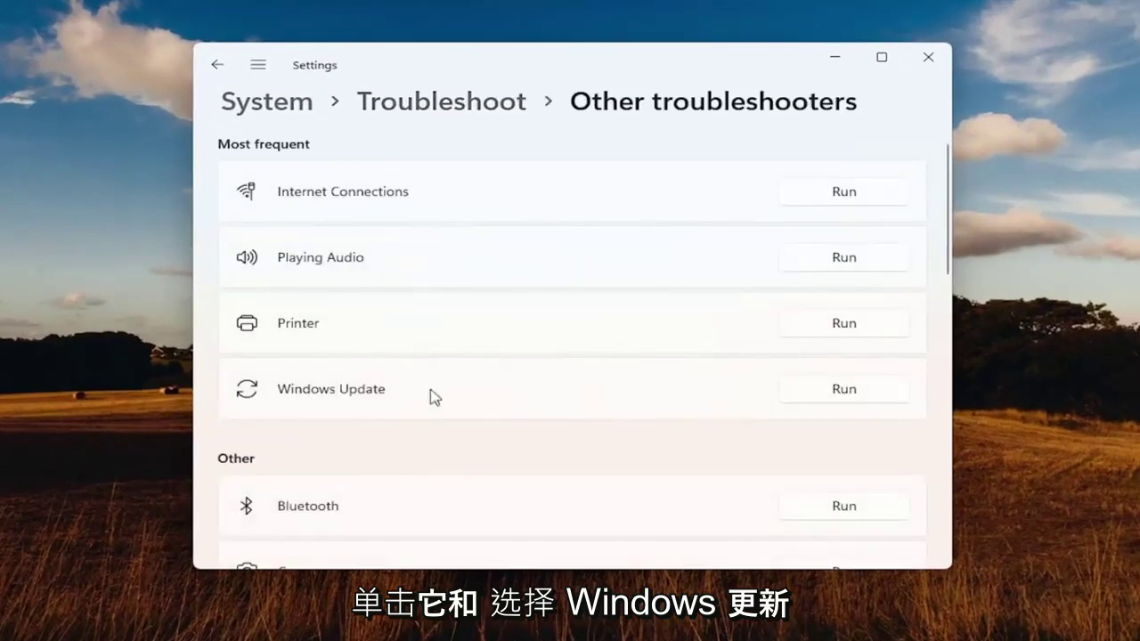
{"action": "left_click", "coordinate": [842, 392]}
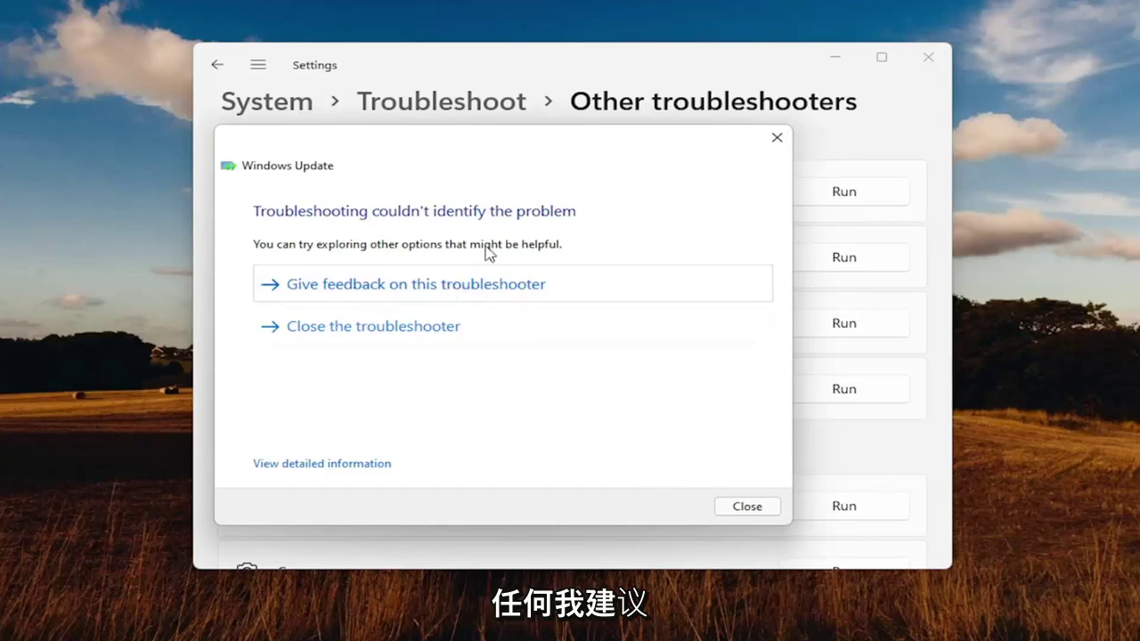
{"action": "left_click", "coordinate": [745, 507]}
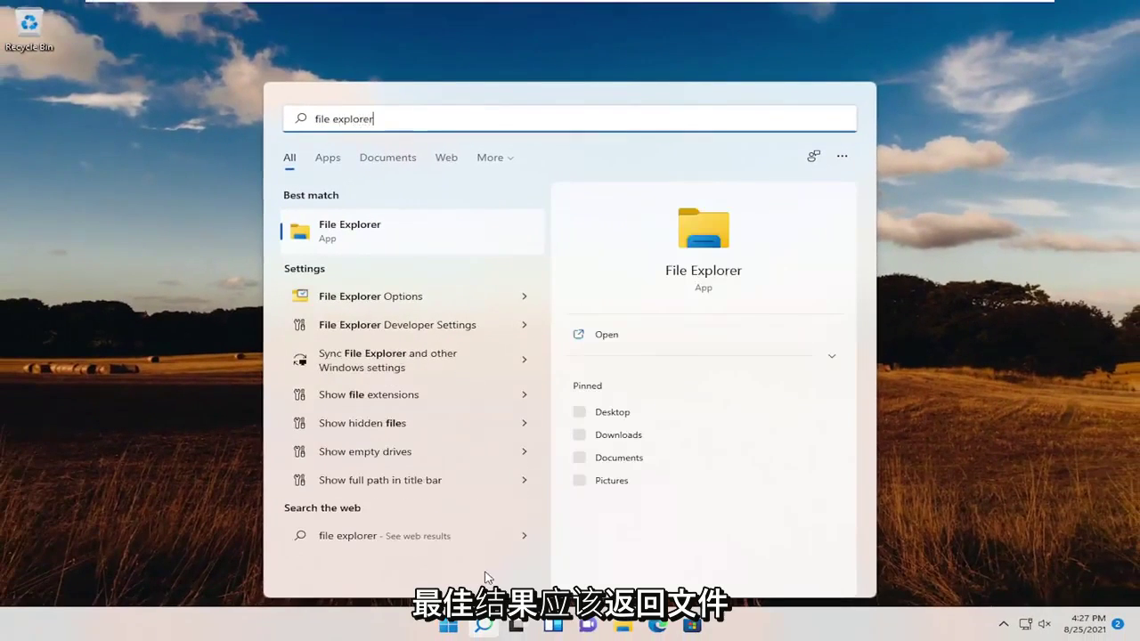
Step: Switch to File Explorer and open the SoftwareDistribution folder inside the Windows folder on Local Disk (C:)
{"action": "left_click", "coordinate": [347, 232]}
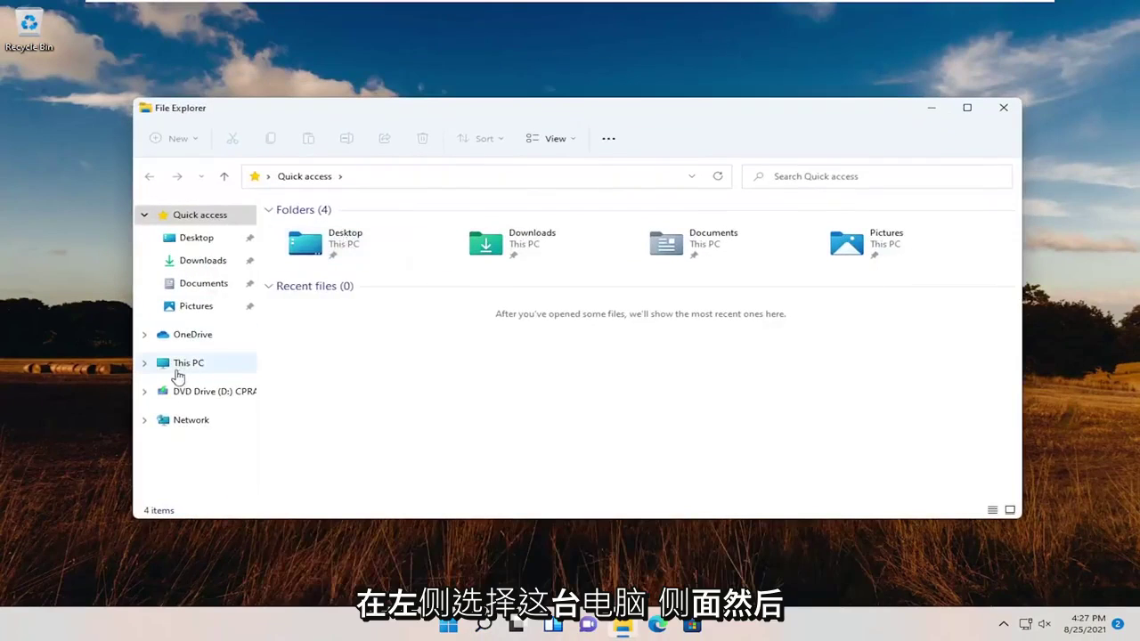
{"action": "left_click", "coordinate": [181, 367]}
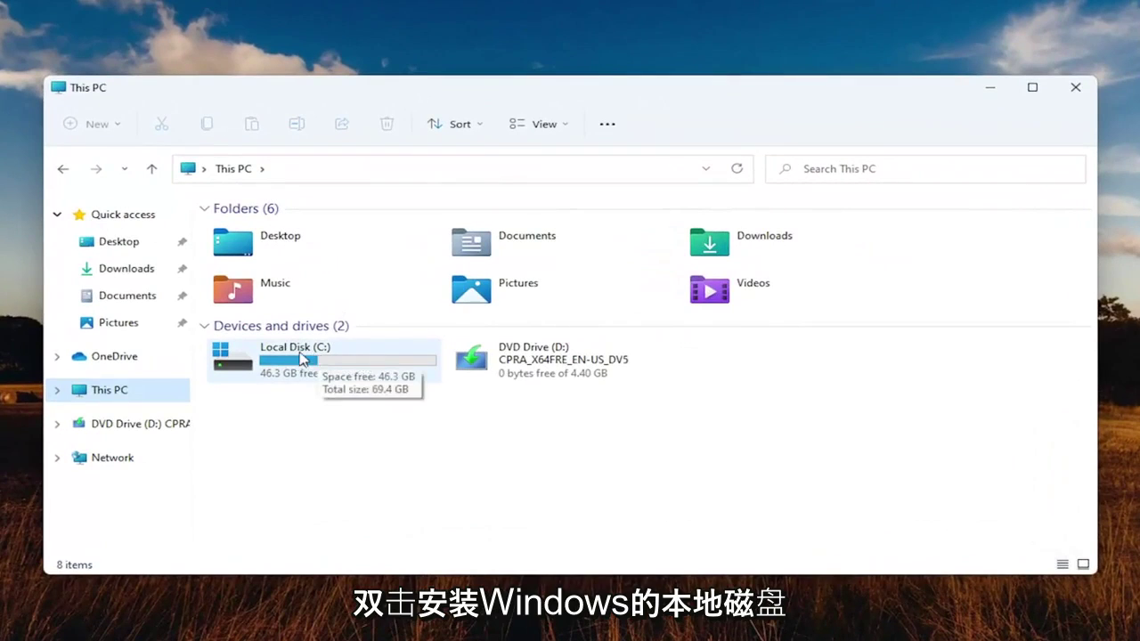
{"action": "double_click", "coordinate": [293, 365]}
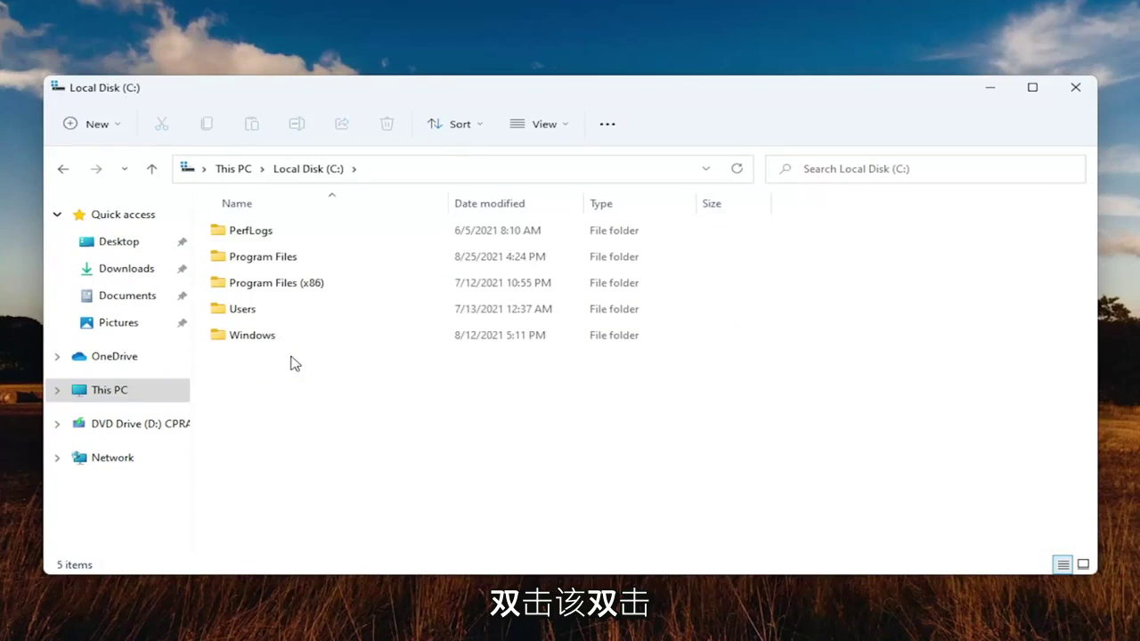
{"action": "double_click", "coordinate": [249, 336]}
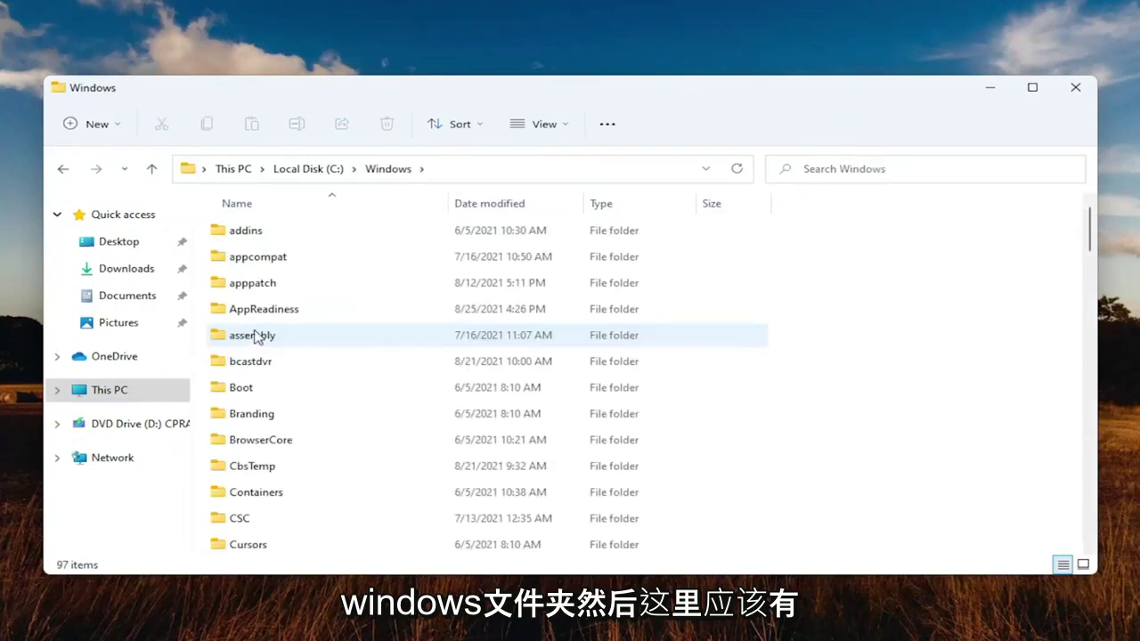
{"action": "scroll", "coordinate": [288, 361], "scroll_direction": "down", "scroll_amount": 14}
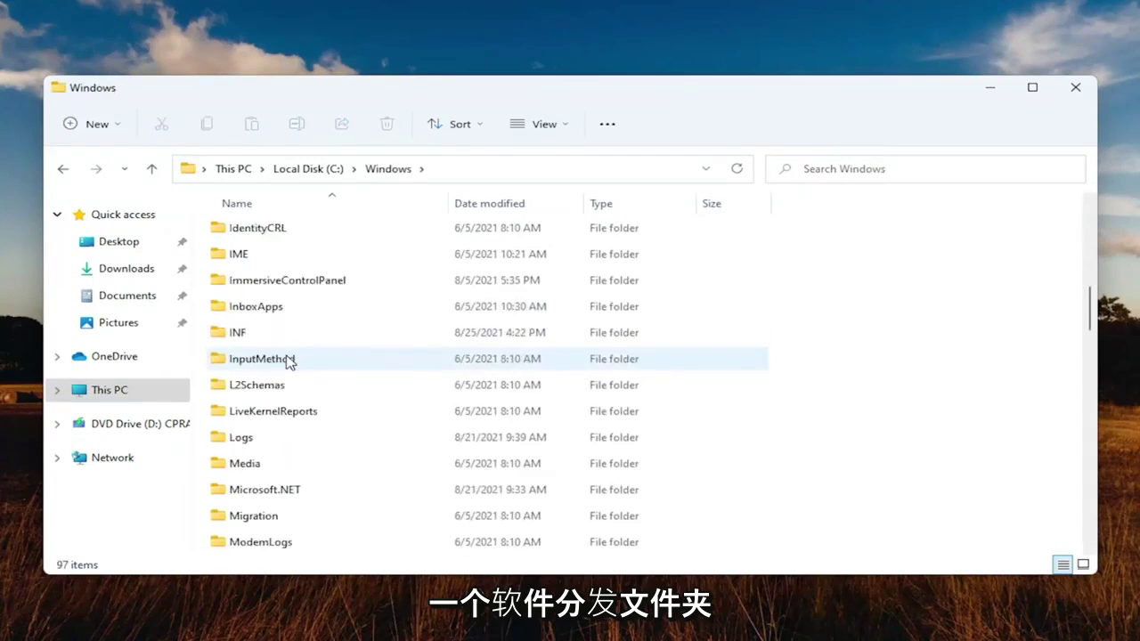
{"action": "scroll", "coordinate": [287, 361], "scroll_direction": "down", "scroll_amount": 2}
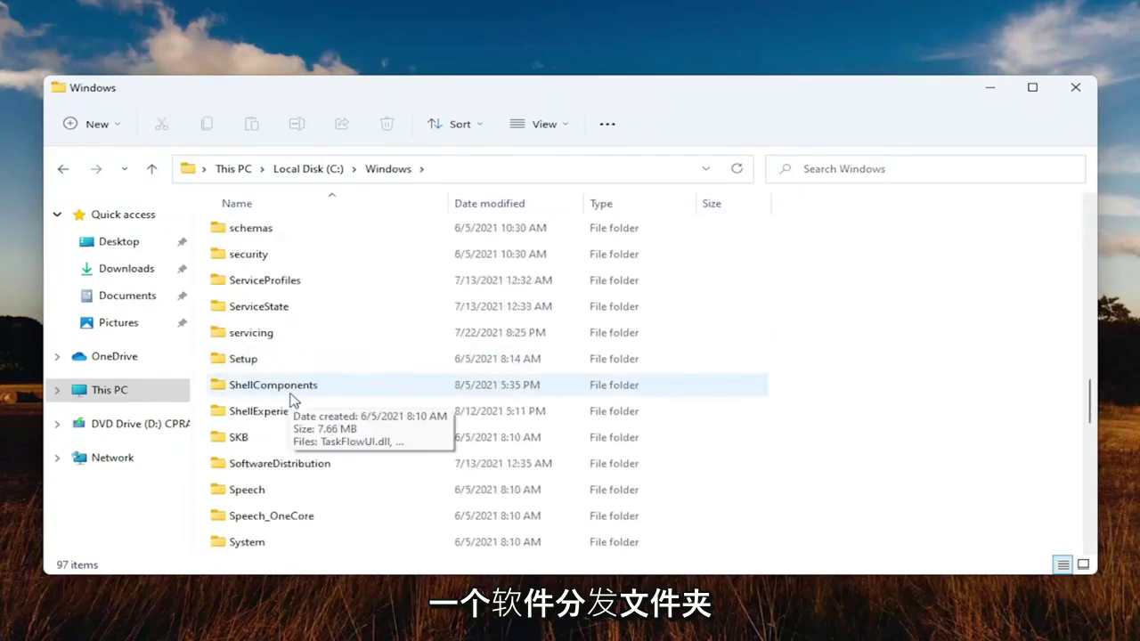
{"action": "double_click", "coordinate": [260, 461]}
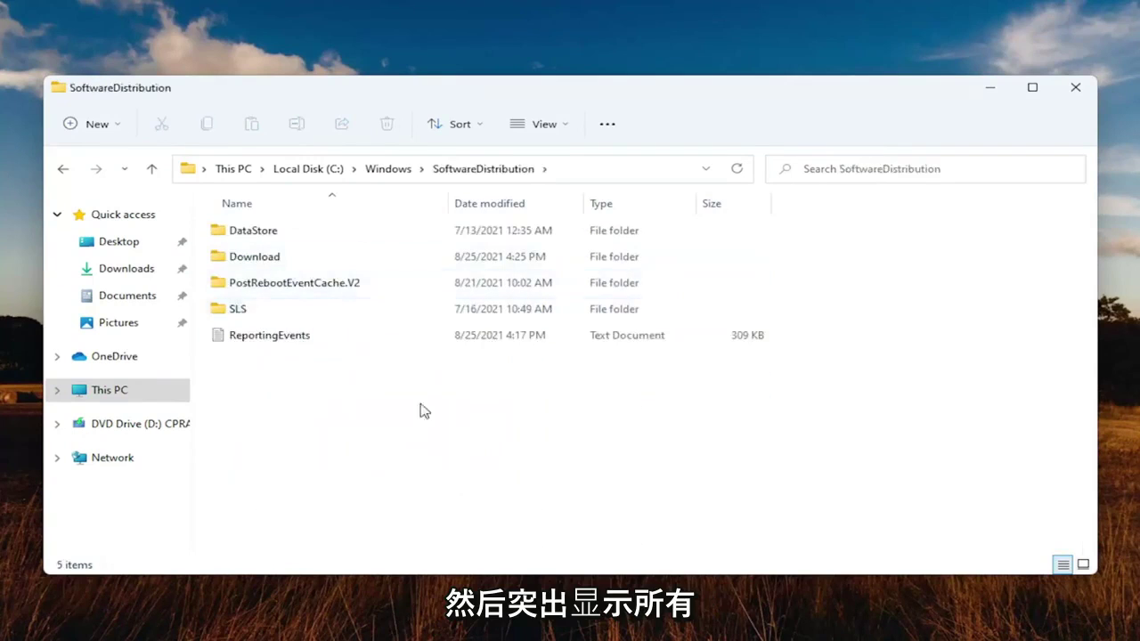
Step: Delete all items in the SoftwareDistribution folder, skipping ReportingEvents and dismissing the DataStore conflict, and minimize the window
{"action": "left_click_drag", "start_coordinate": [547, 456], "coordinate": [237, 197]}
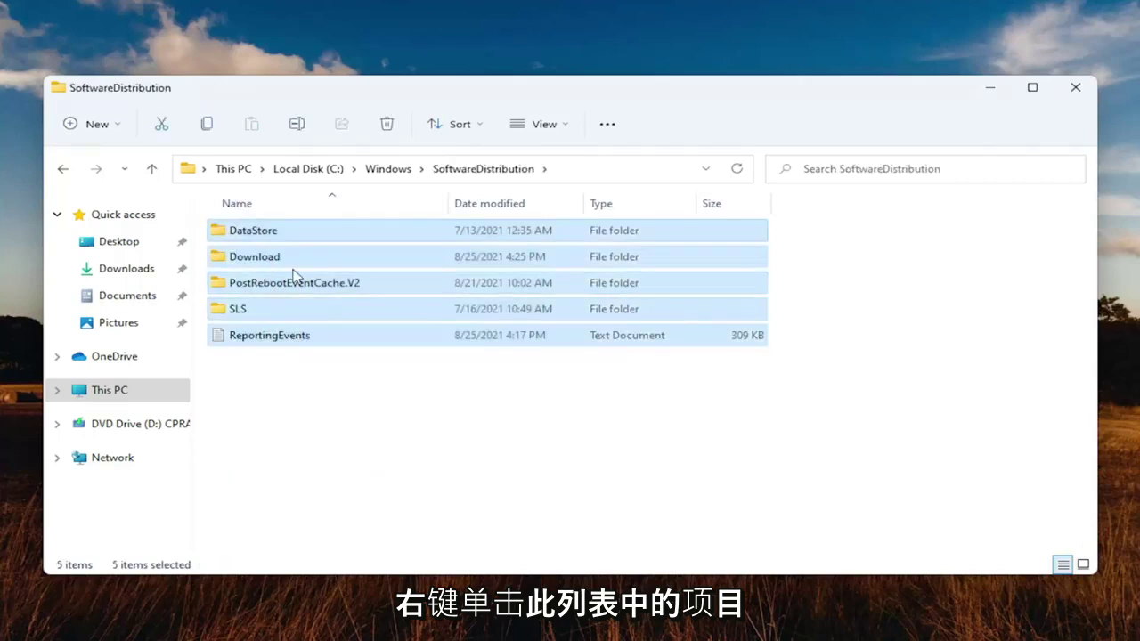
{"action": "right_click", "coordinate": [296, 276]}
{"action": "left_click", "coordinate": [258, 379]}
{"action": "key", "text": "ctrl+a"}
{"action": "right_click", "coordinate": [267, 258]}
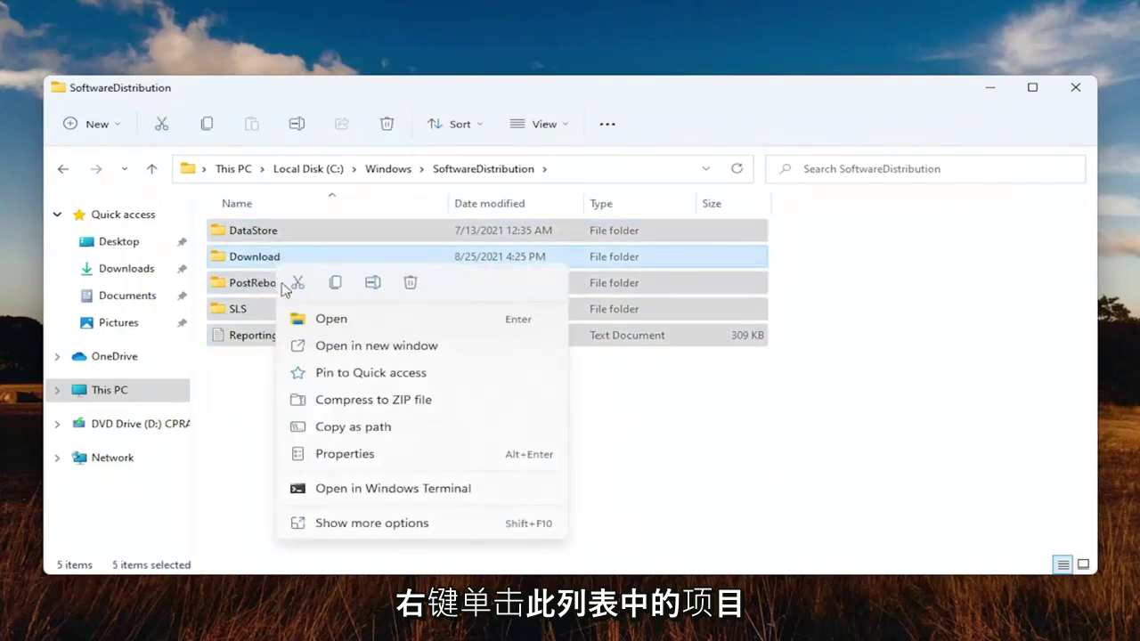
{"action": "left_click", "coordinate": [412, 283]}
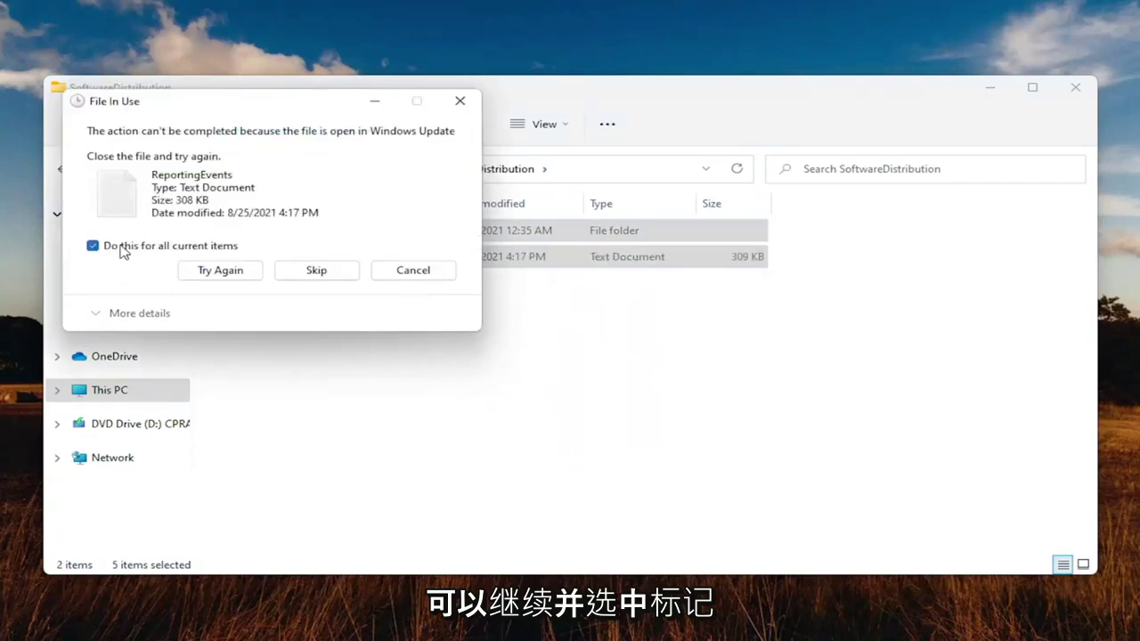
{"action": "left_click", "coordinate": [307, 272]}
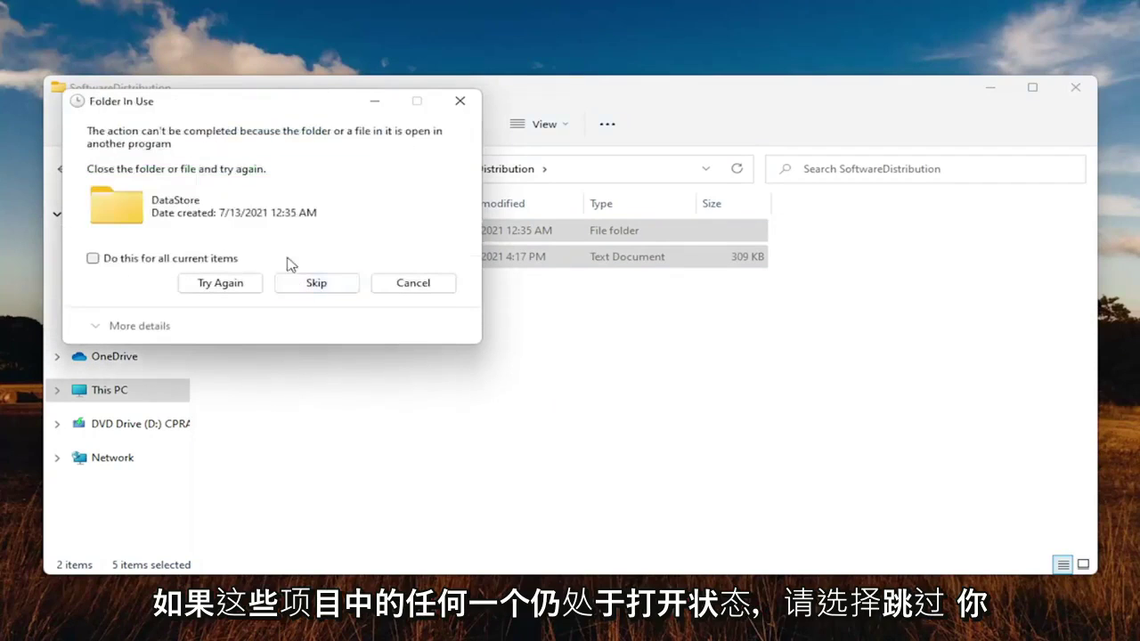
{"action": "left_click", "coordinate": [460, 103]}
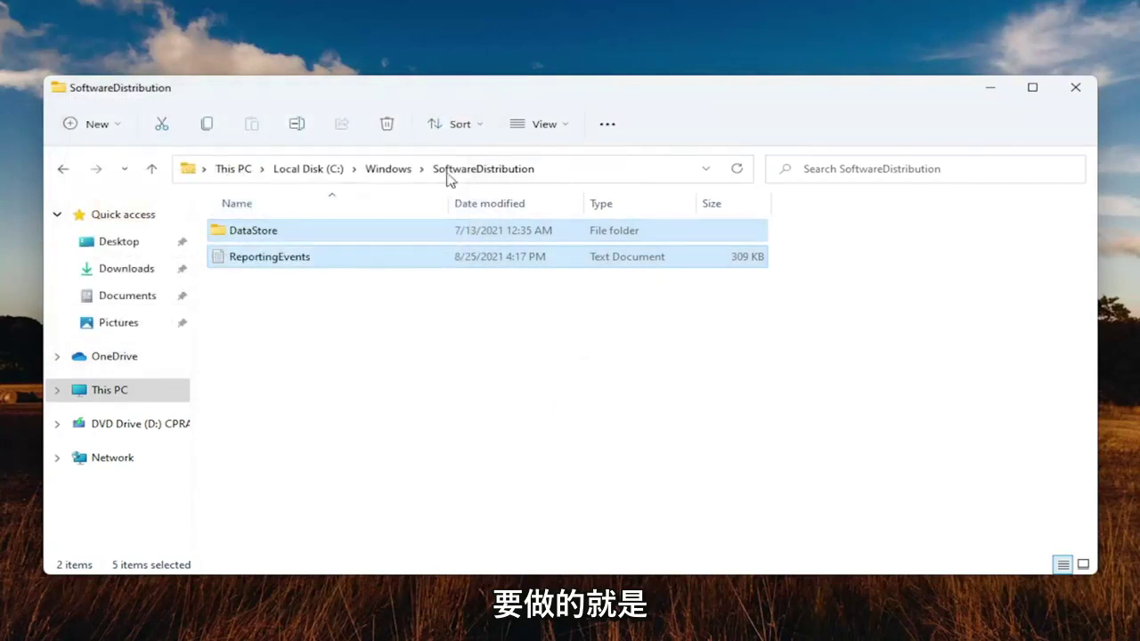
{"action": "left_click", "coordinate": [991, 87]}
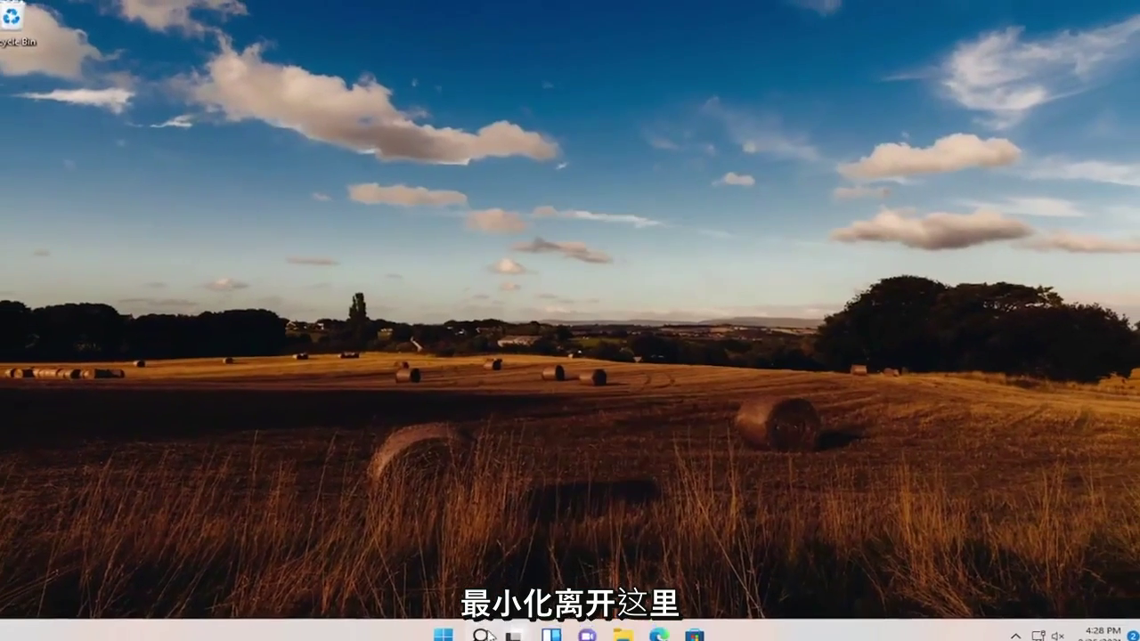
Step: Switch to the Services app and stop the Background Intelligent Transfer Service
{"action": "left_click", "coordinate": [486, 625]}
{"action": "type", "text": "servi"}
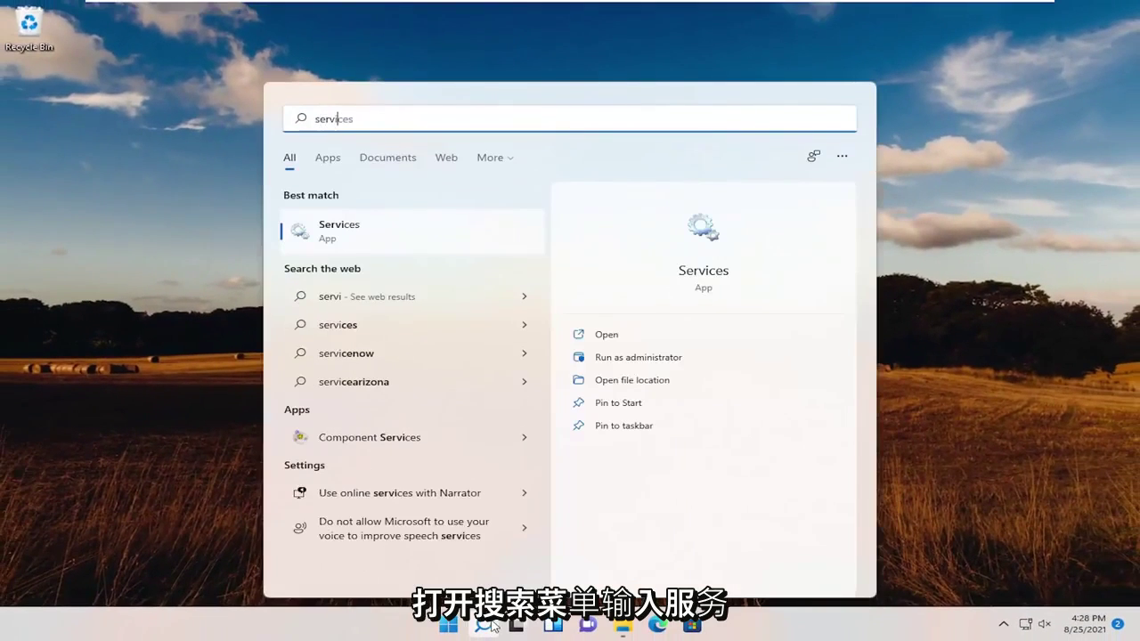
{"action": "left_click", "coordinate": [348, 235]}
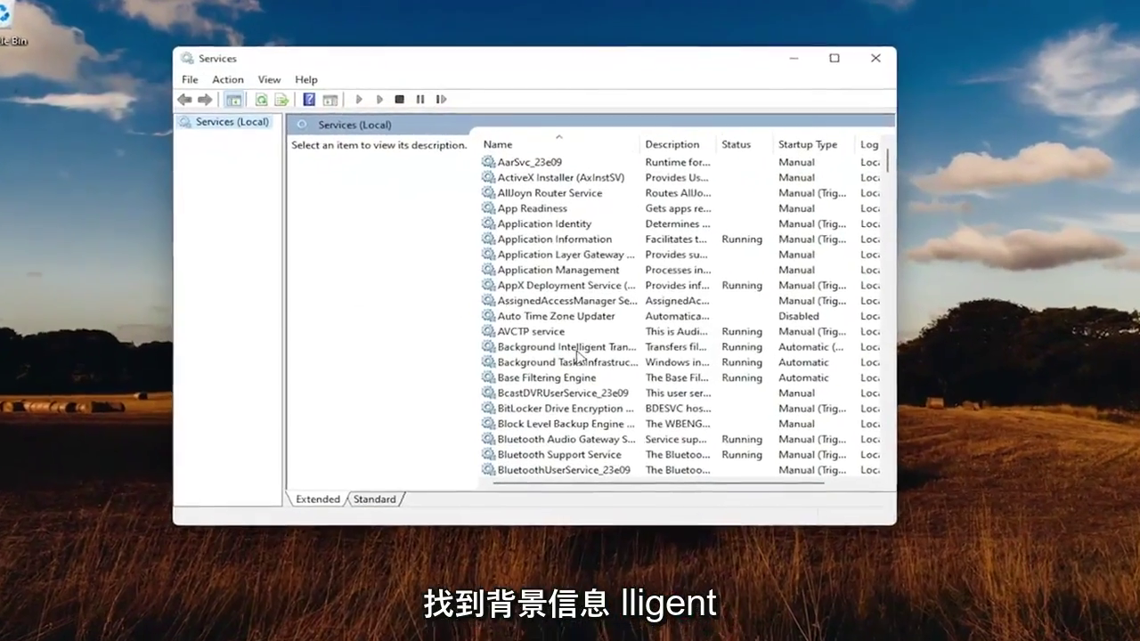
{"action": "double_click", "coordinate": [577, 355]}
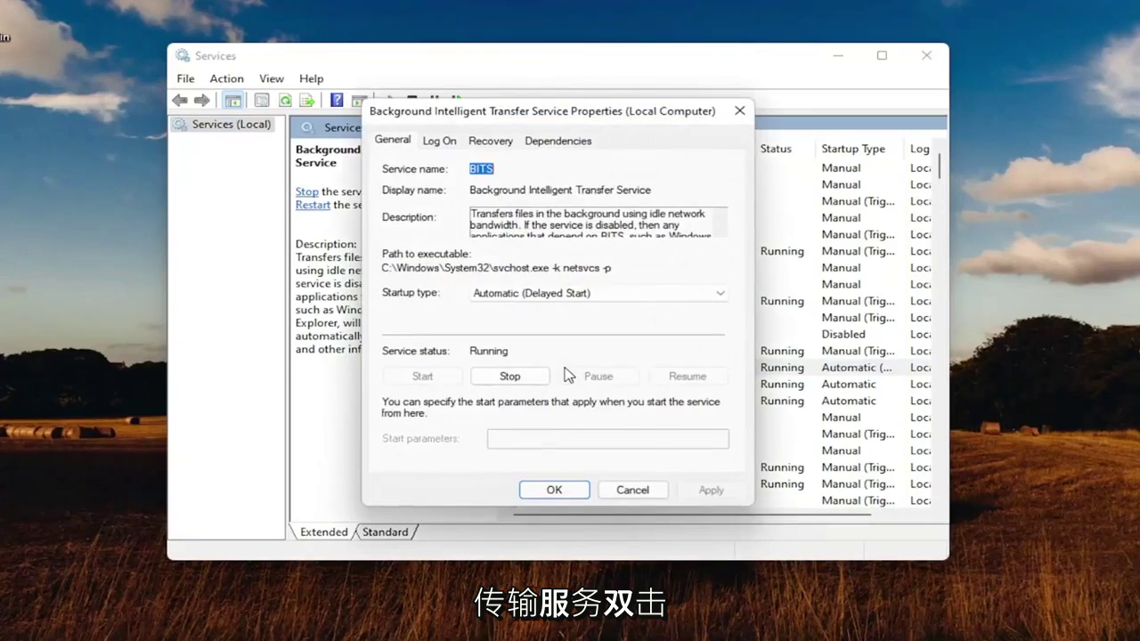
{"action": "left_click", "coordinate": [509, 377]}
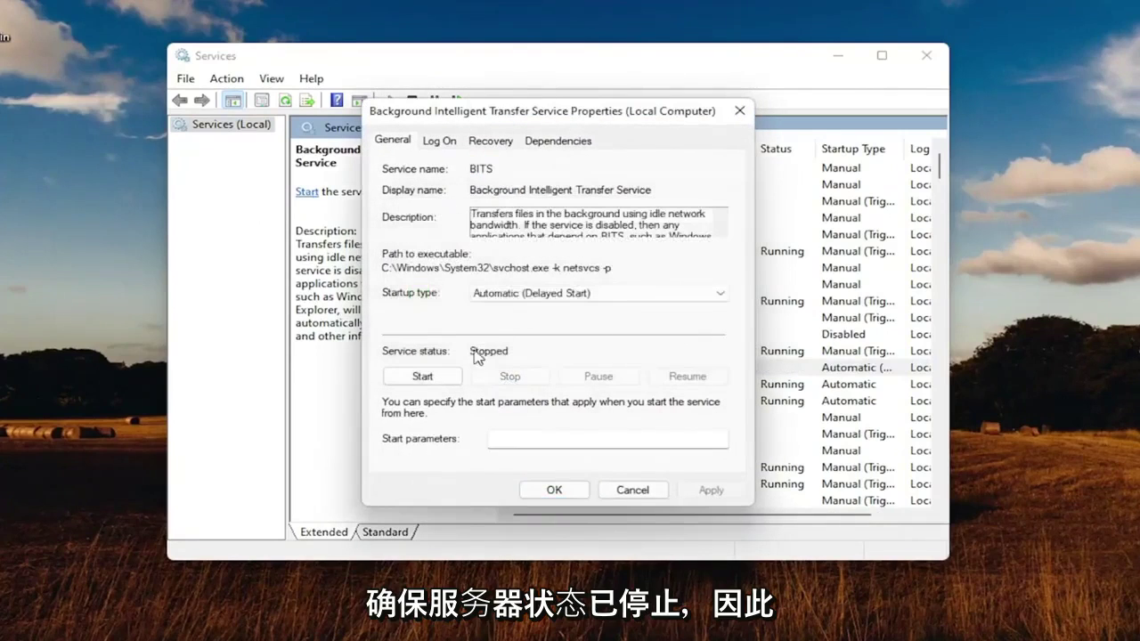
{"action": "left_click", "coordinate": [552, 490]}
Step: Stop the Windows Update service and minimize the Services window
{"action": "scroll", "coordinate": [906, 400], "scroll_direction": "down", "scroll_amount": 10}
{"action": "scroll", "coordinate": [907, 400], "scroll_direction": "down", "scroll_amount": 15}
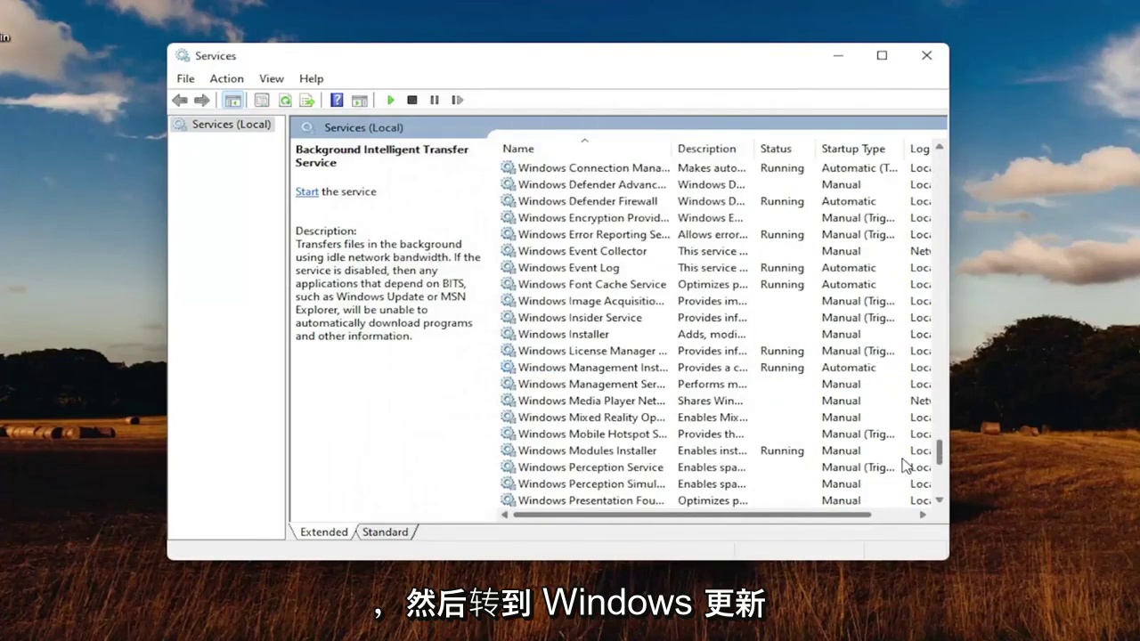
{"action": "double_click", "coordinate": [557, 353]}
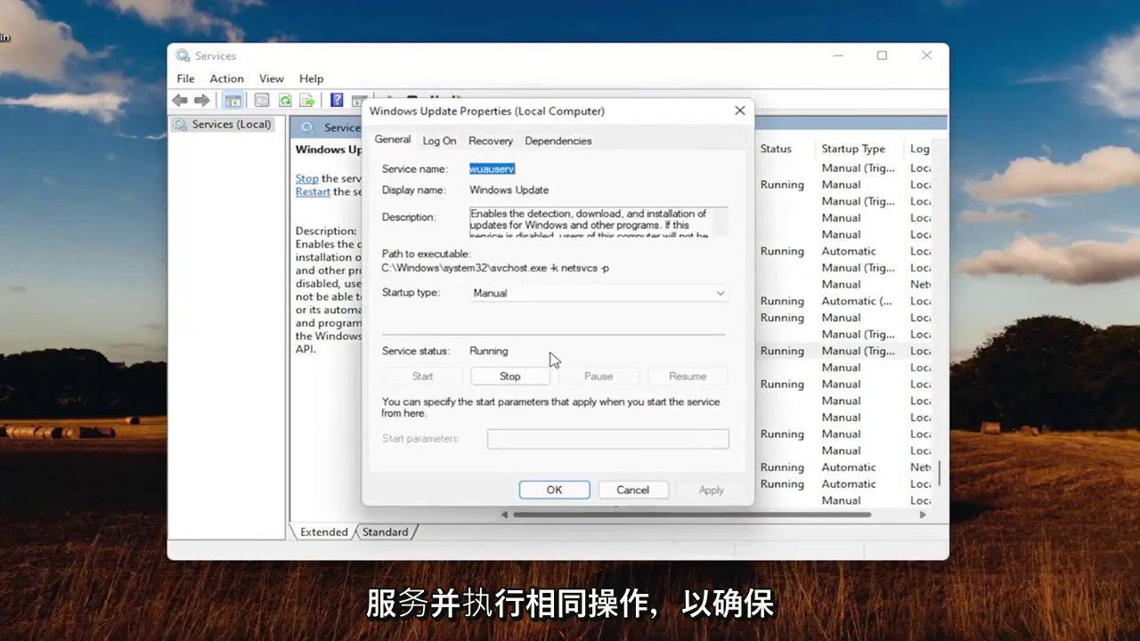
{"action": "left_click", "coordinate": [510, 377]}
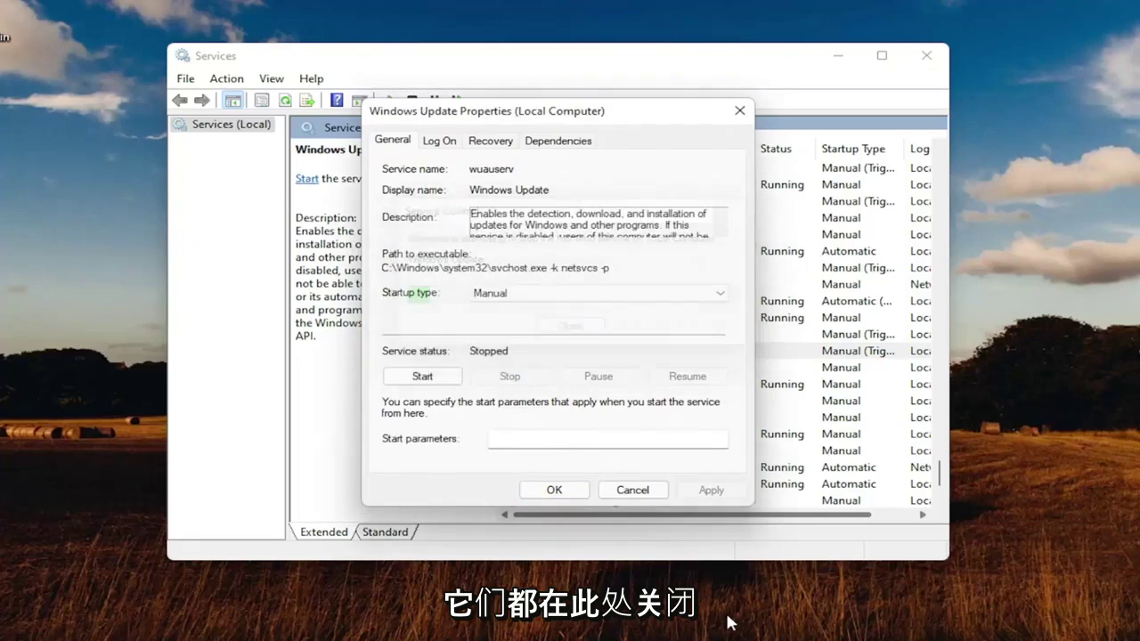
{"action": "left_click", "coordinate": [556, 489]}
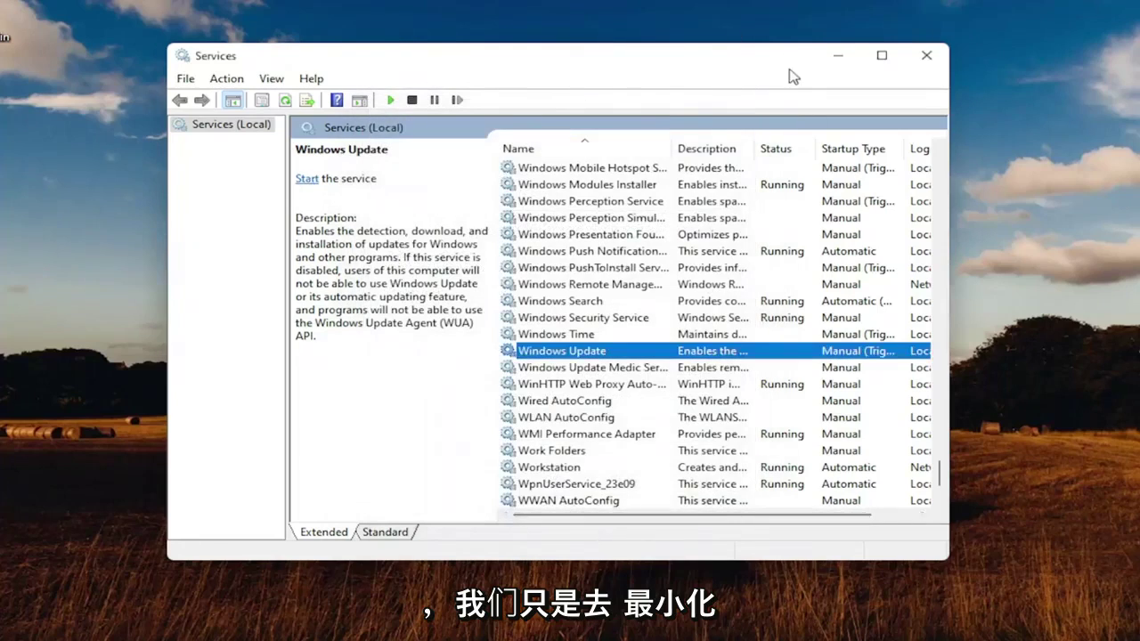
{"action": "left_click", "coordinate": [837, 55]}
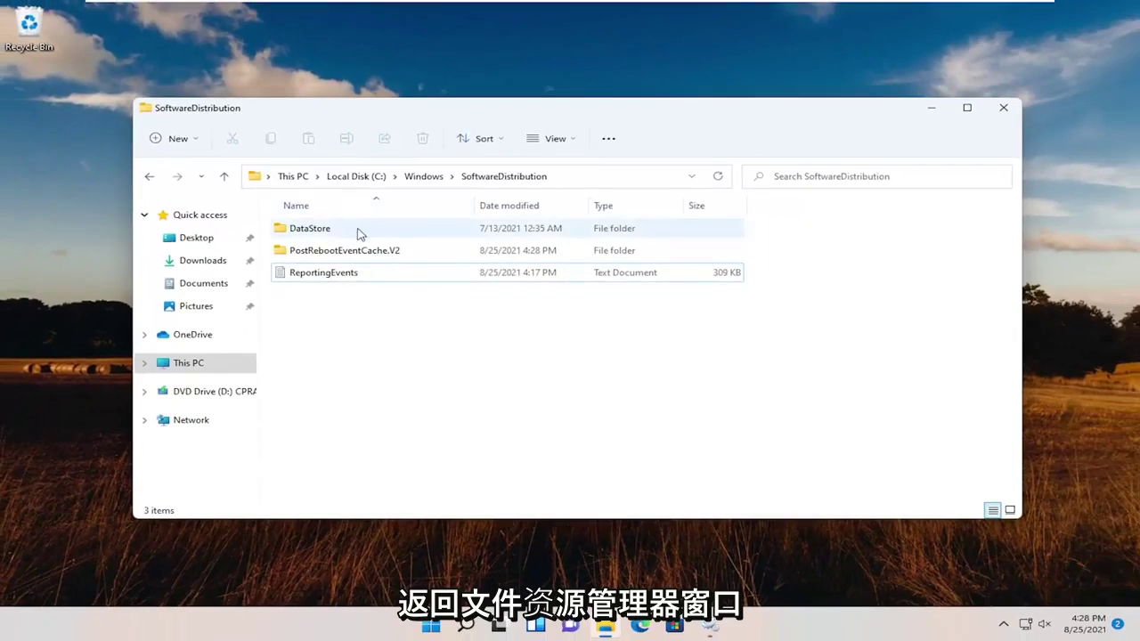
Step: Delete all remaining items in the SoftwareDistribution folder and close File Explorer
{"action": "left_click_drag", "start_coordinate": [624, 347], "coordinate": [260, 219]}
{"action": "right_click", "coordinate": [379, 258]}
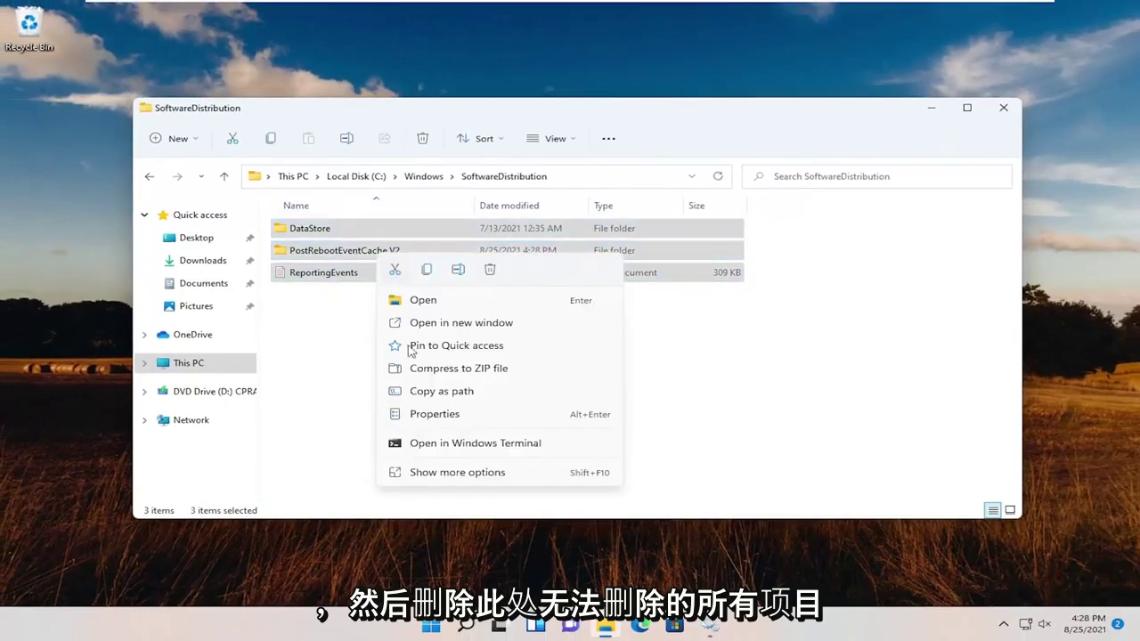
{"action": "left_click", "coordinate": [490, 270]}
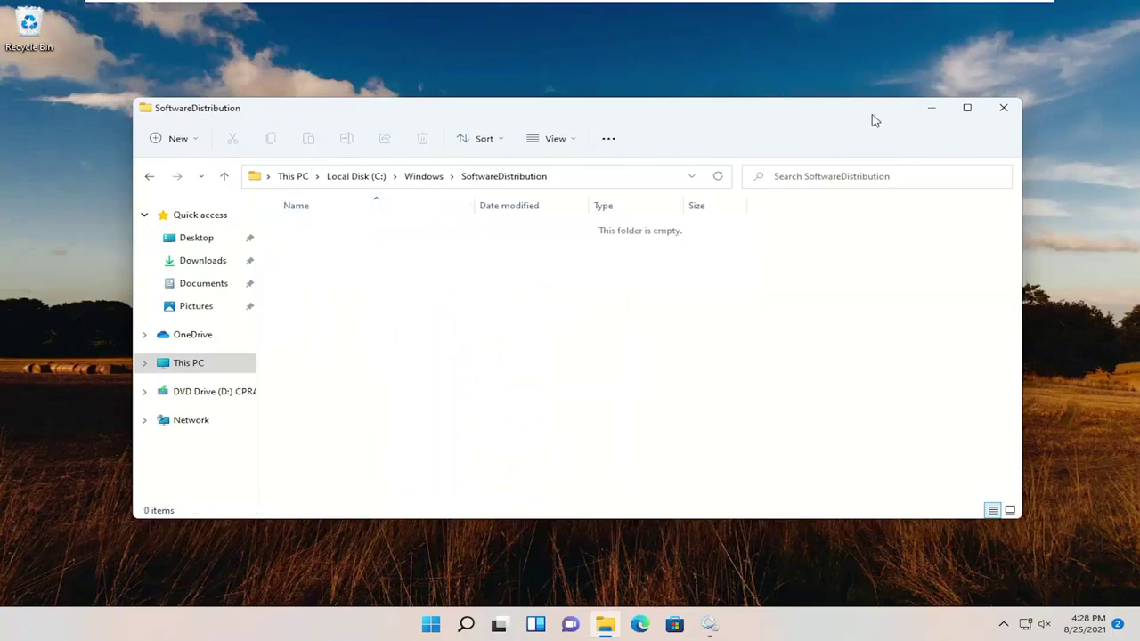
{"action": "left_click", "coordinate": [1004, 107]}
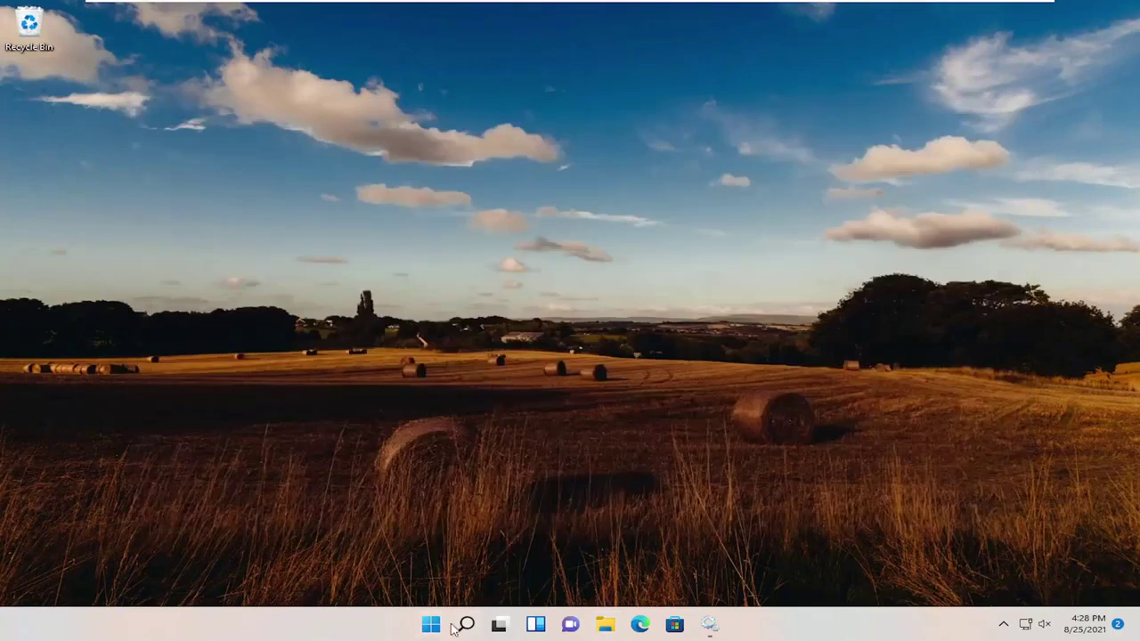
Step: Return to the Services window and start the Windows Update service again
{"action": "left_click", "coordinate": [710, 625]}
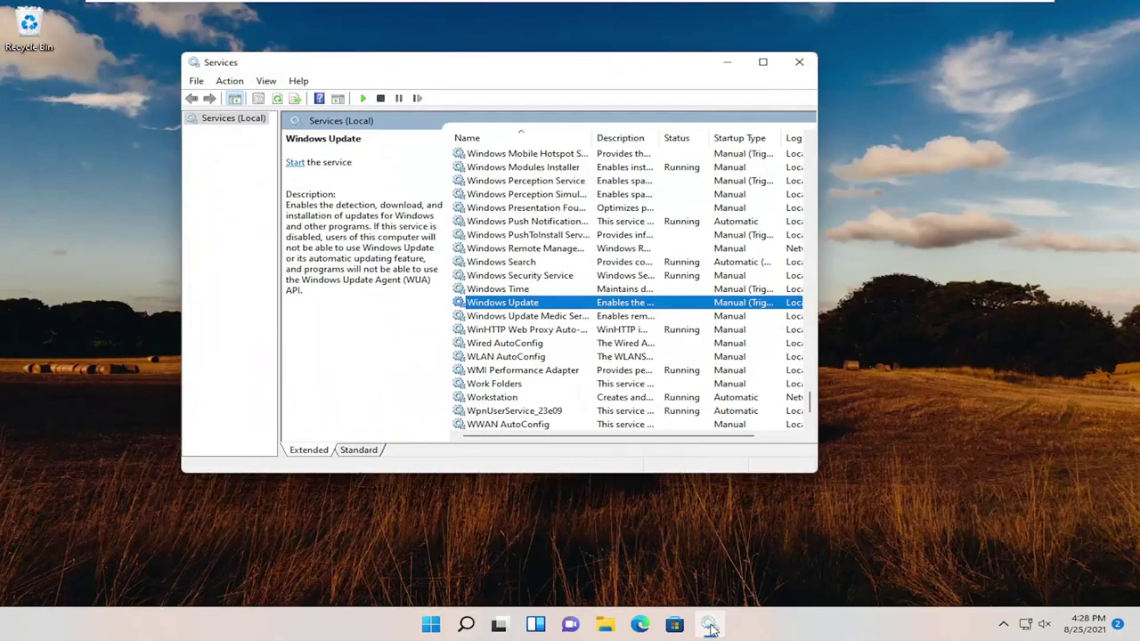
{"action": "left_click", "coordinate": [710, 626]}
{"action": "left_click", "coordinate": [710, 626]}
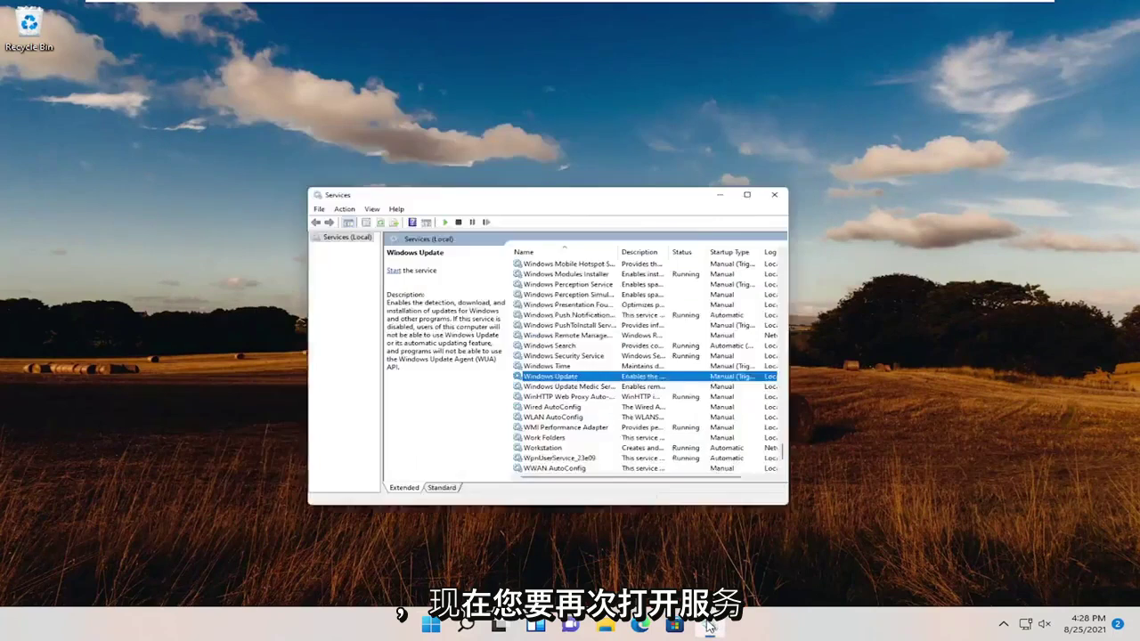
{"action": "double_click", "coordinate": [487, 303]}
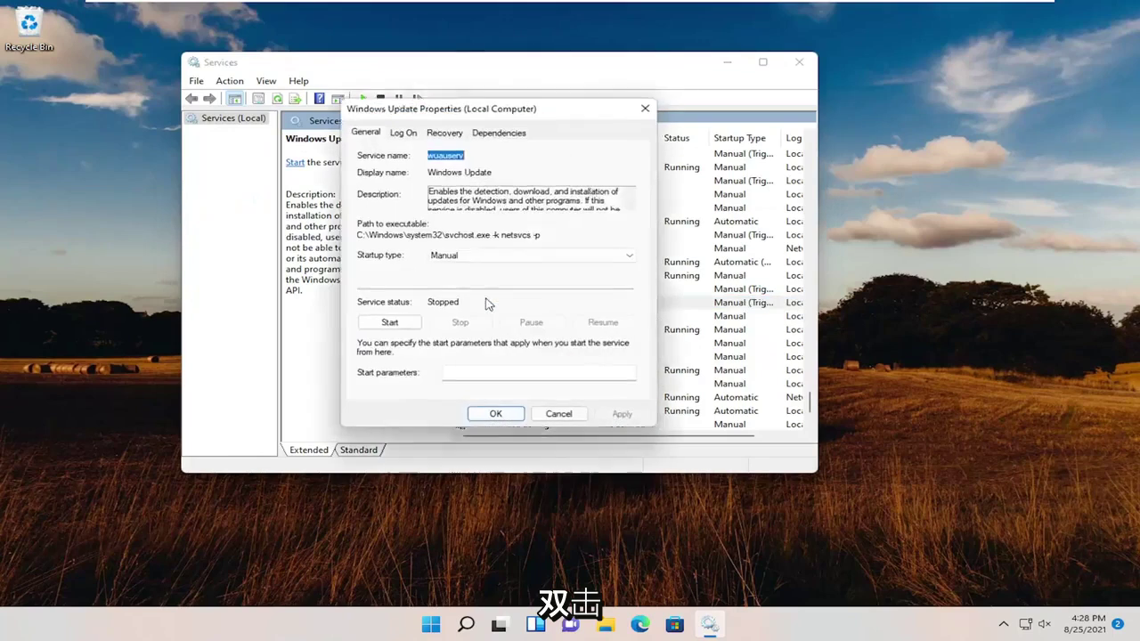
{"action": "left_click", "coordinate": [411, 323]}
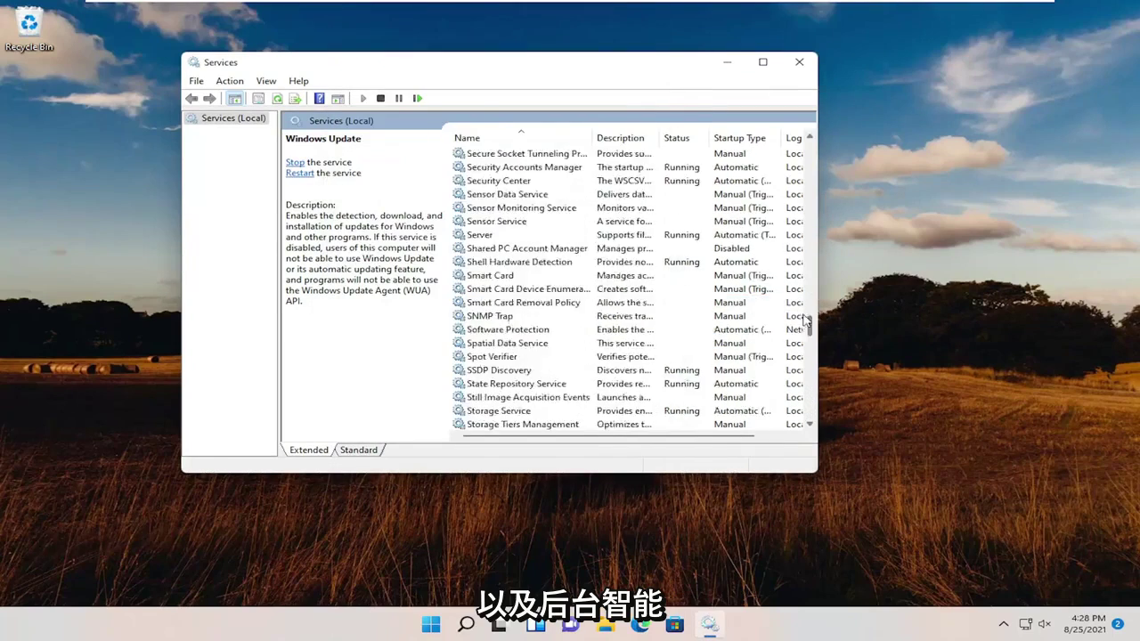
Step: Start the Background Intelligent Transfer Service again and confirm its properties
{"action": "left_click_drag", "start_coordinate": [796, 318], "coordinate": [789, 148]}
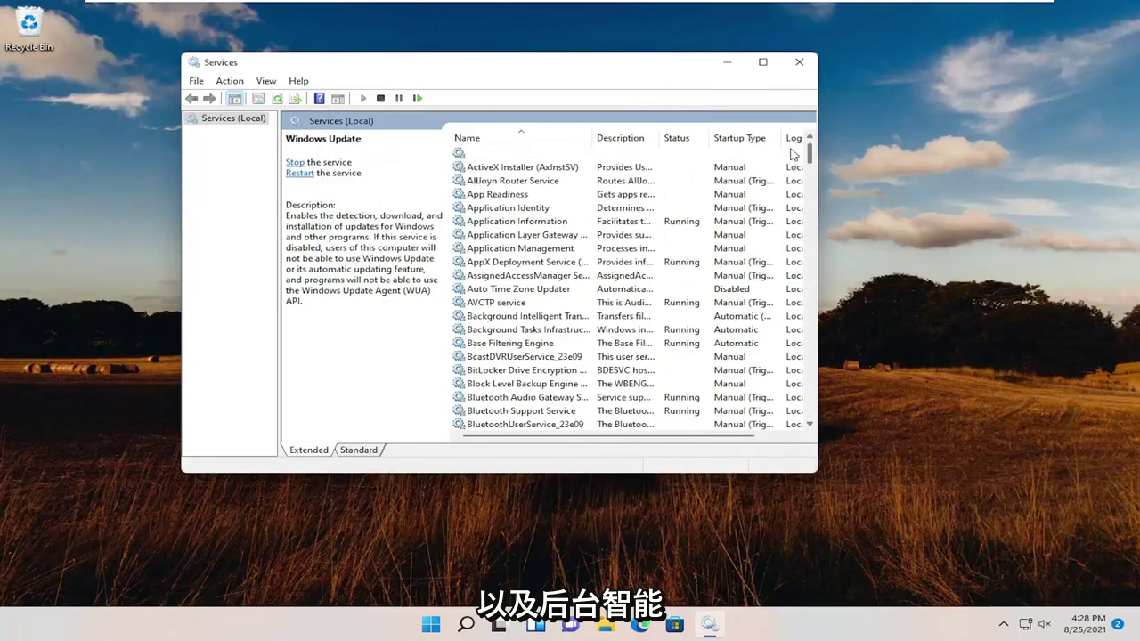
{"action": "double_click", "coordinate": [505, 318]}
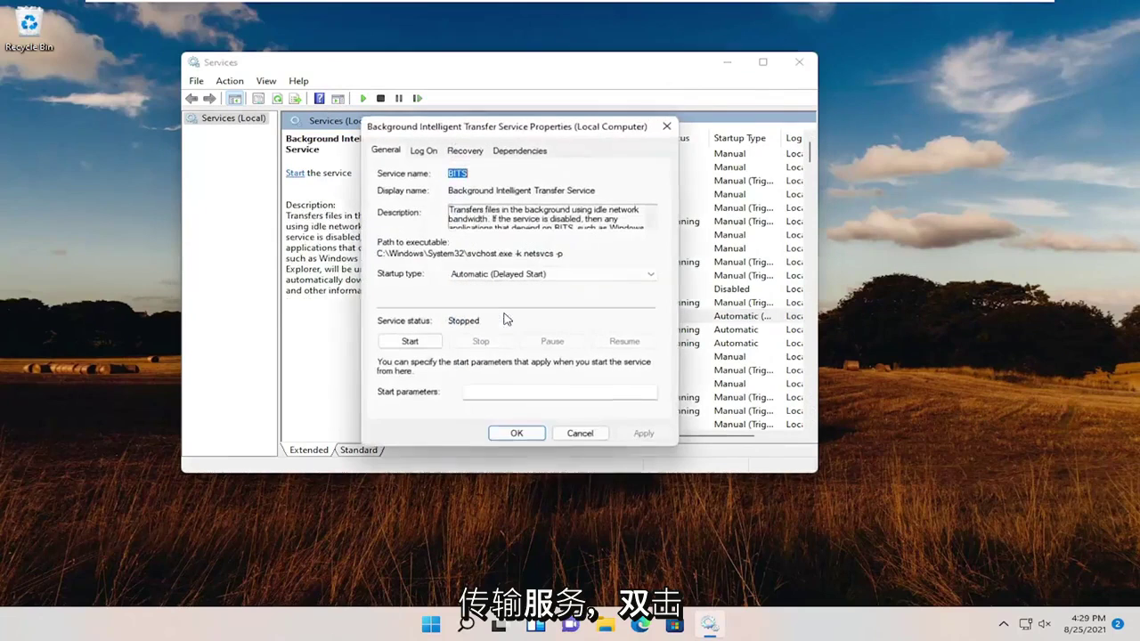
{"action": "left_click", "coordinate": [423, 343]}
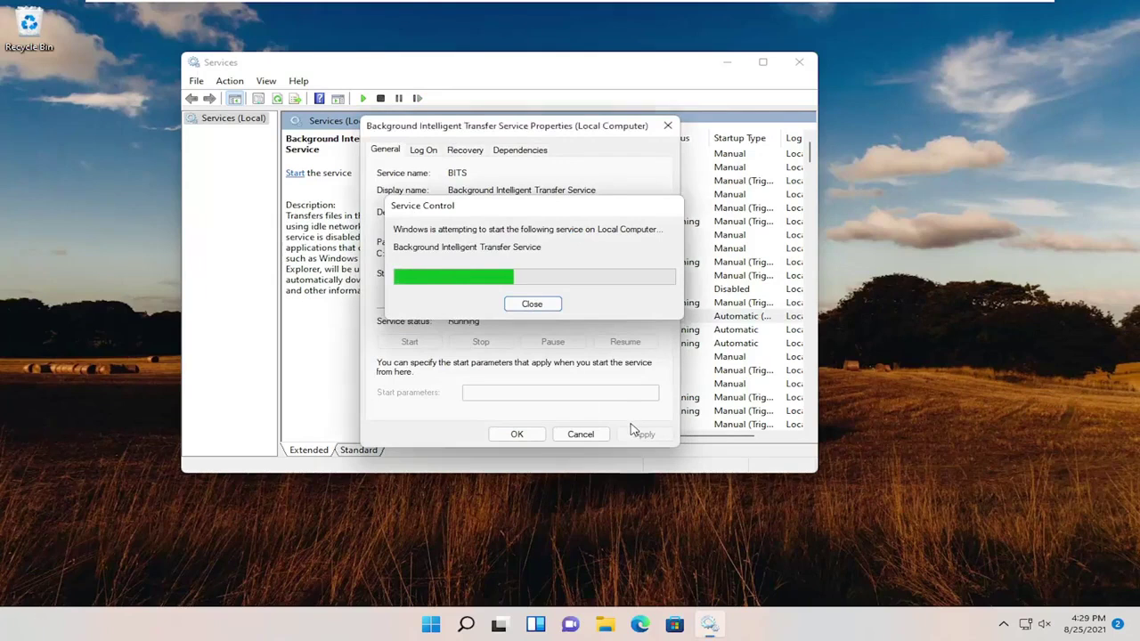
{"action": "left_click", "coordinate": [517, 433]}
Step: Confirm the open Windows Update service properties dialog and close the Services window
{"action": "left_click", "coordinate": [799, 62]}
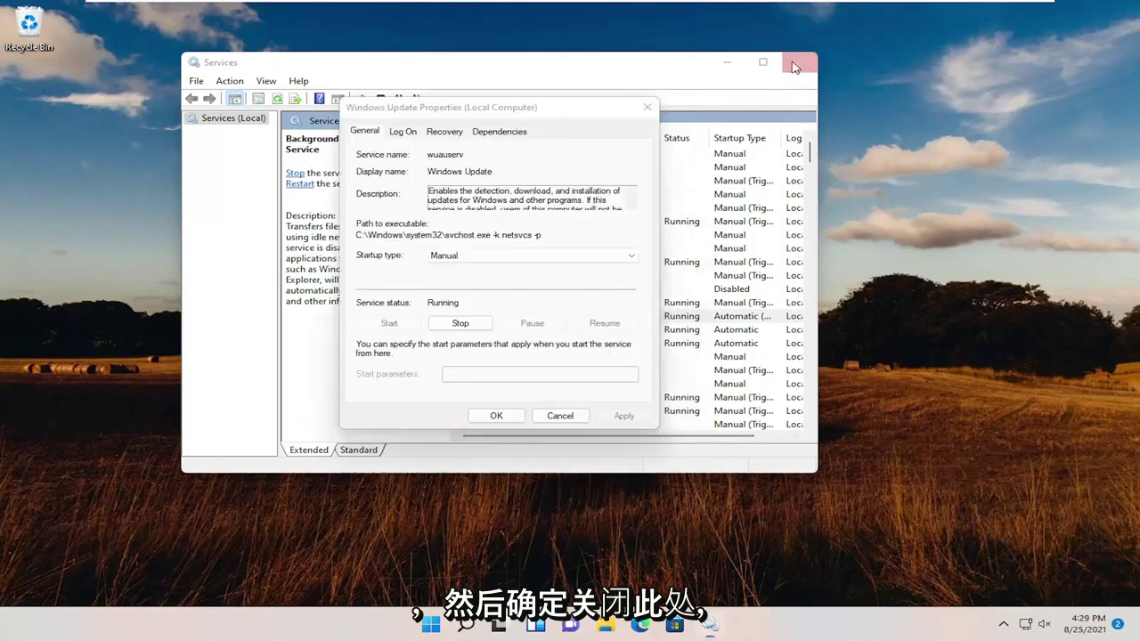
{"action": "left_click", "coordinate": [681, 339]}
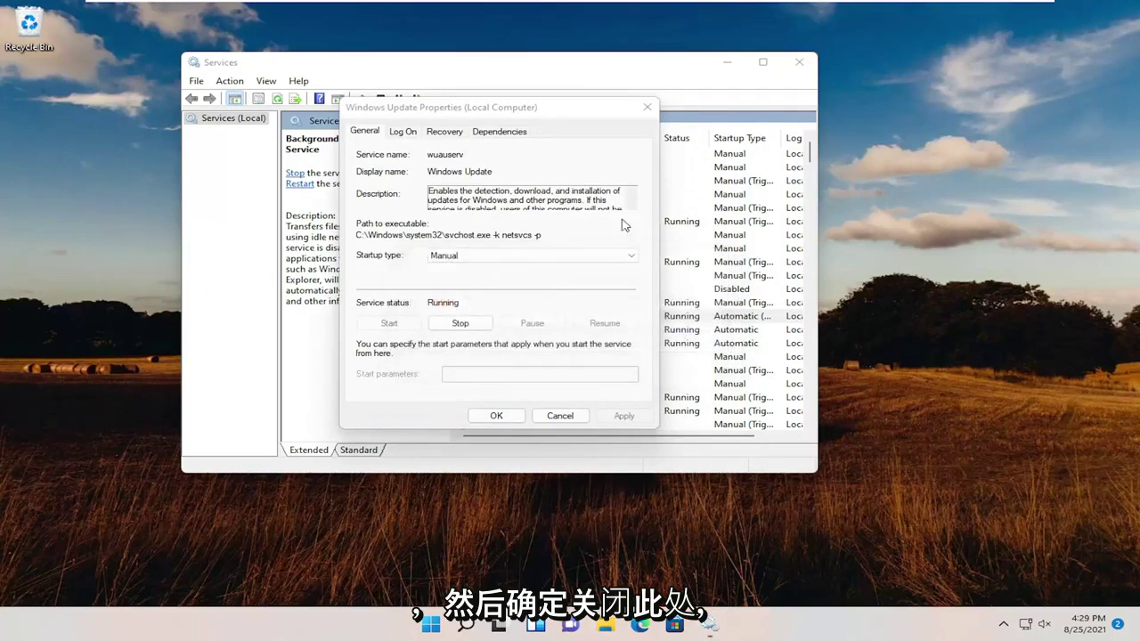
{"action": "left_click", "coordinate": [496, 415]}
{"action": "left_click", "coordinate": [797, 65]}
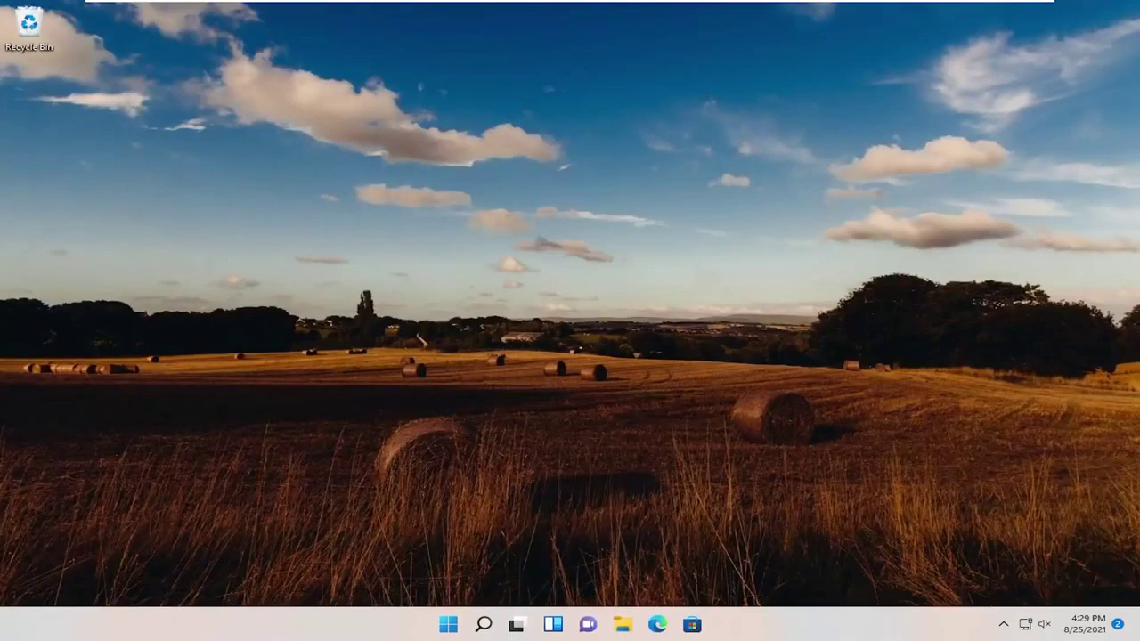
Step: Search for the Windows Update settings, run a check for updates there and close Settings
{"action": "left_click", "coordinate": [484, 624]}
{"action": "type", "text": "upda"}
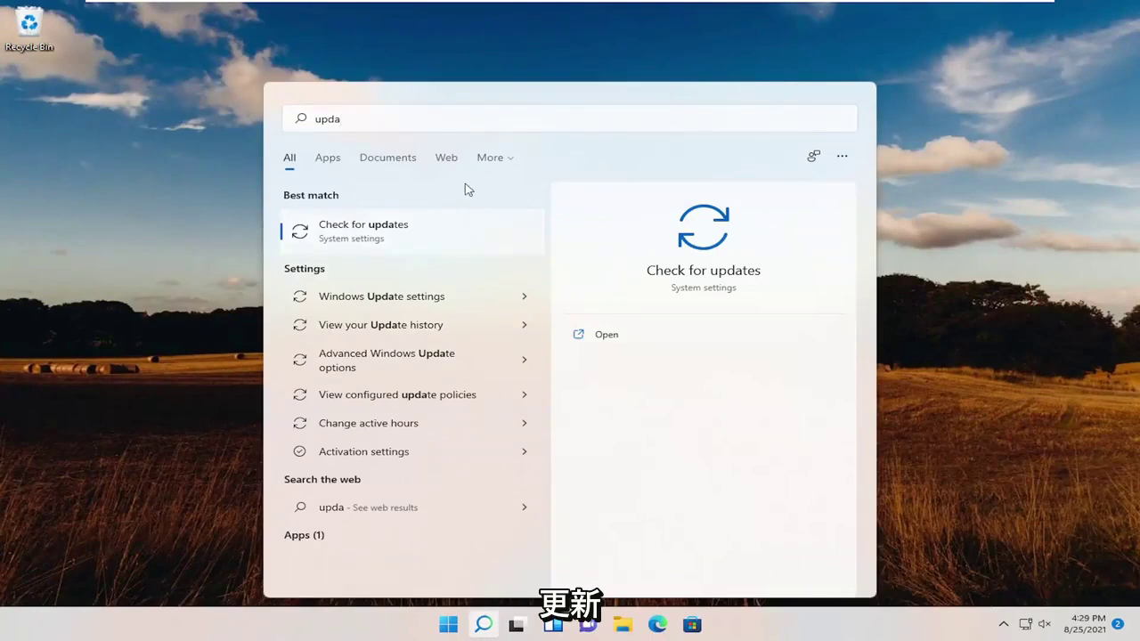
{"action": "key", "text": "Return"}
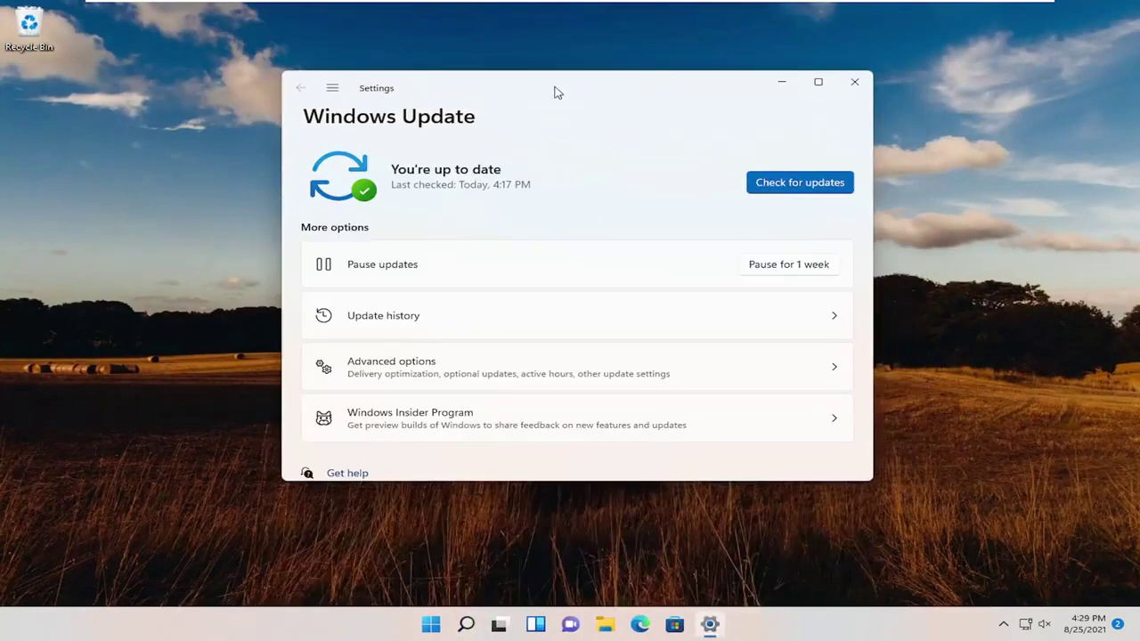
{"action": "left_click", "coordinate": [782, 184]}
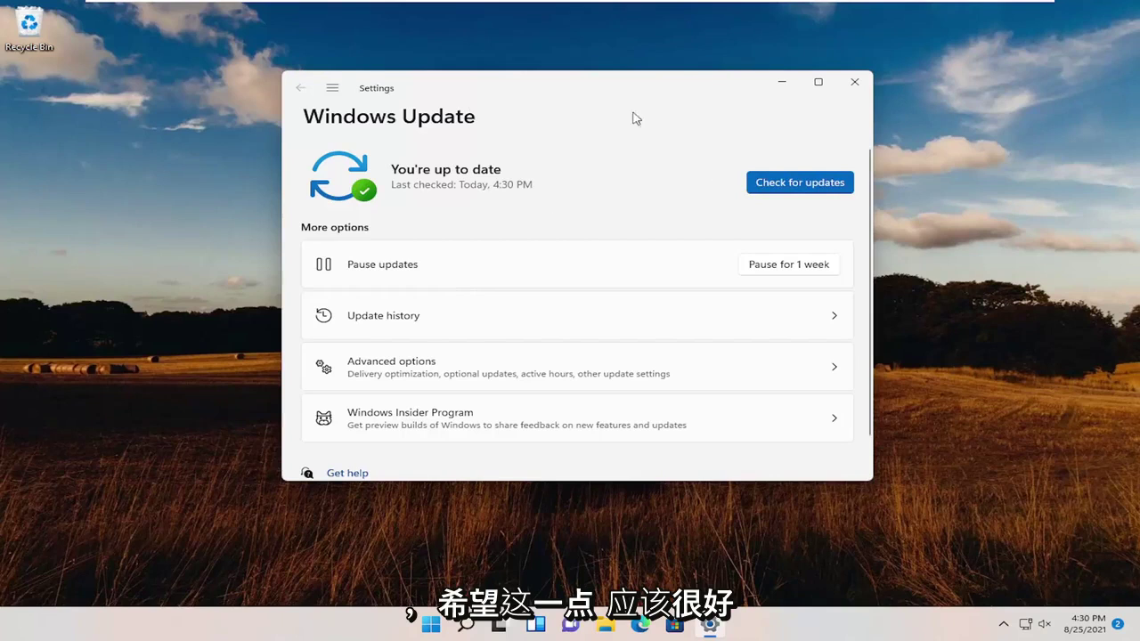
{"action": "left_click", "coordinate": [854, 81]}
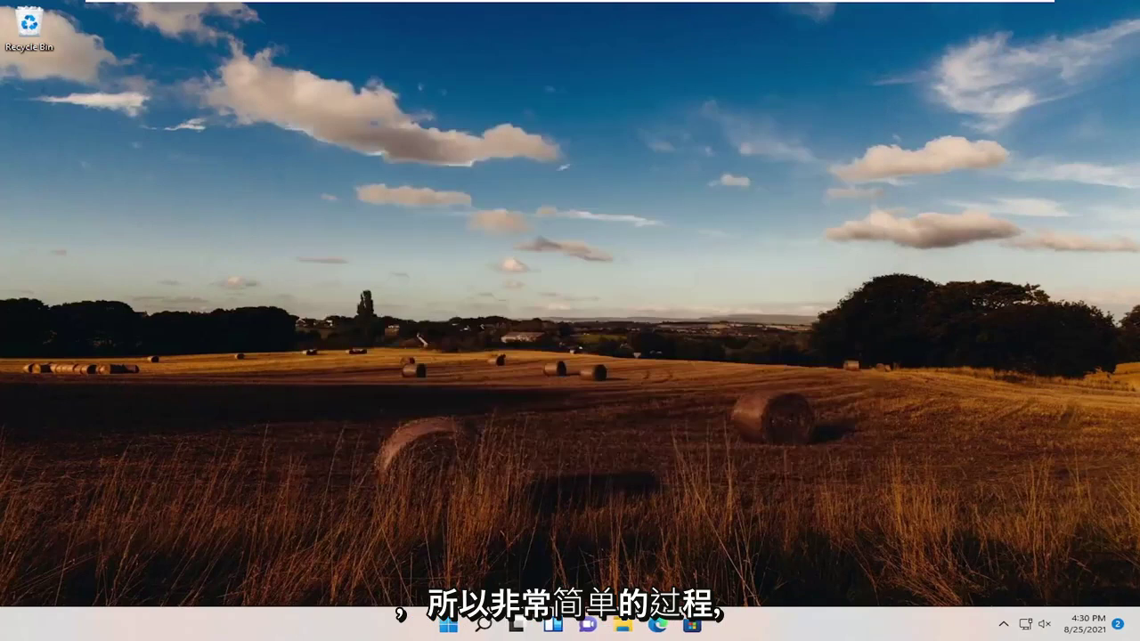